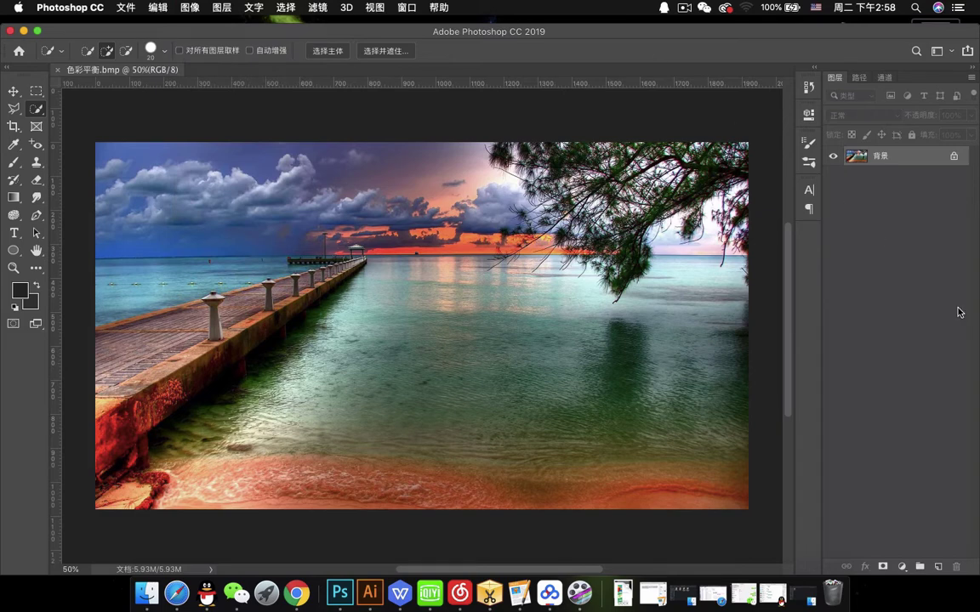
- Add a Color Balance adjustment layer above the background, keeping its tone range on Midtones
click(901, 566)
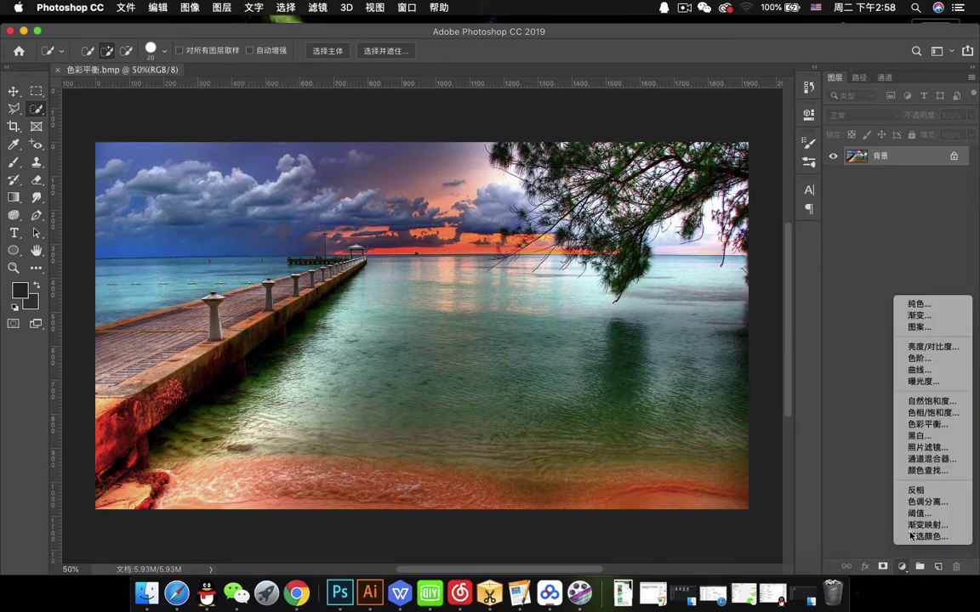
click(951, 425)
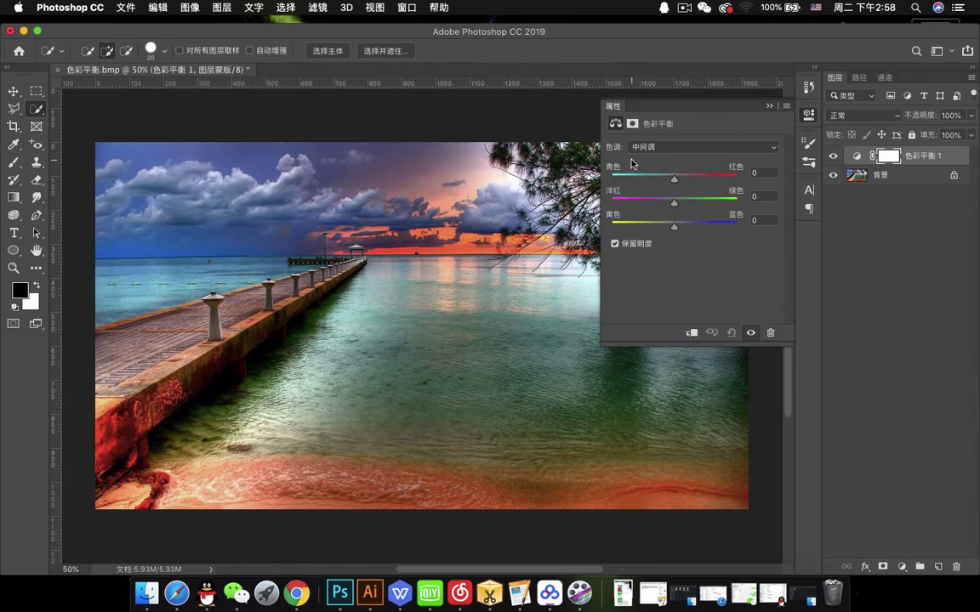
click(655, 150)
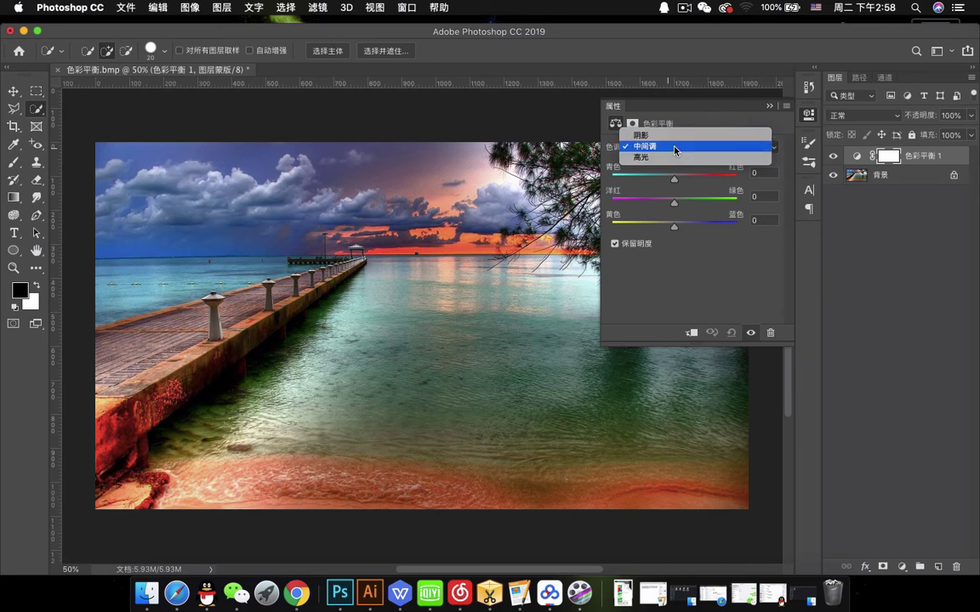
click(675, 151)
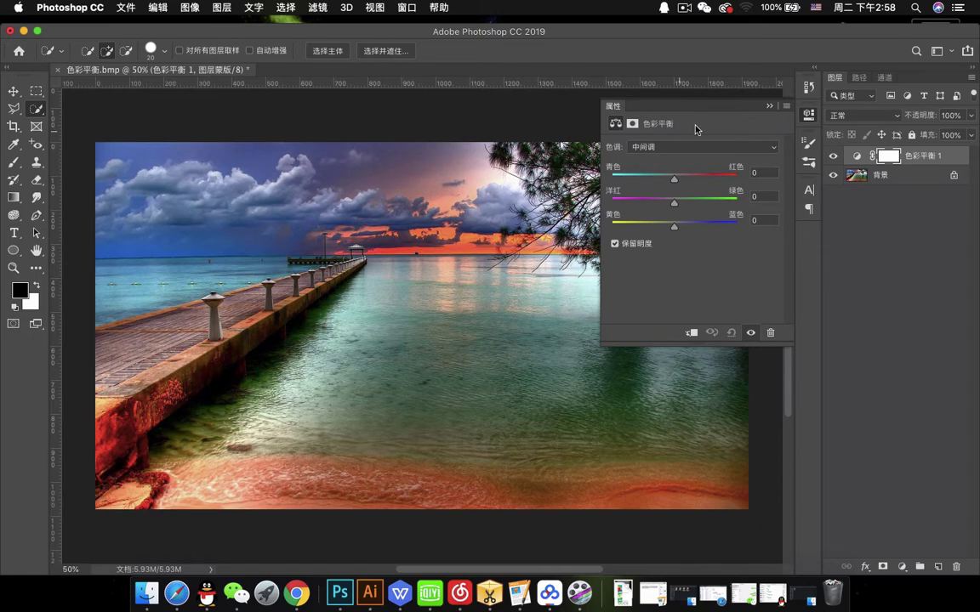
- Switch the Color Balance tone range to Highlights and back to Midtones
click(709, 150)
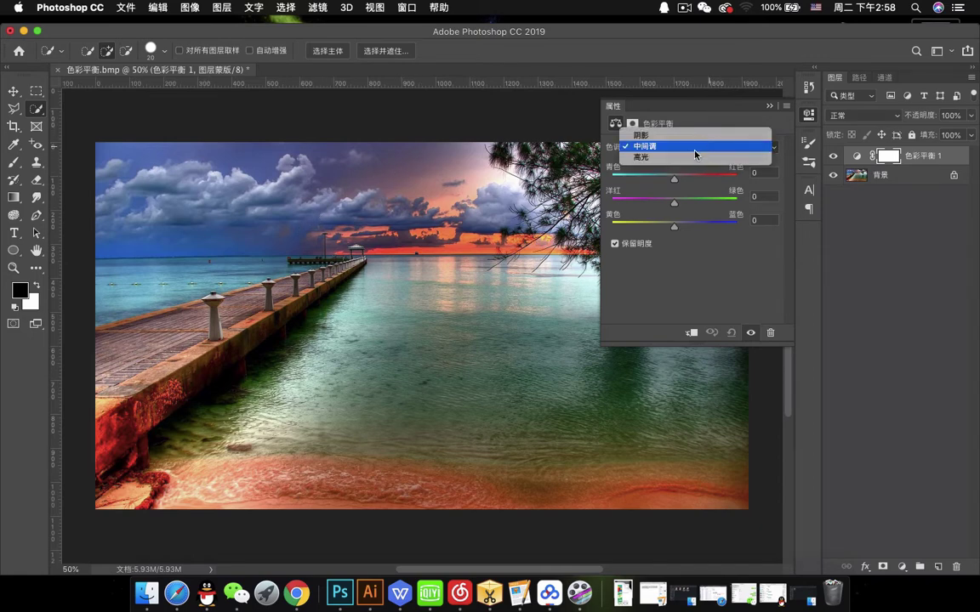
click(689, 158)
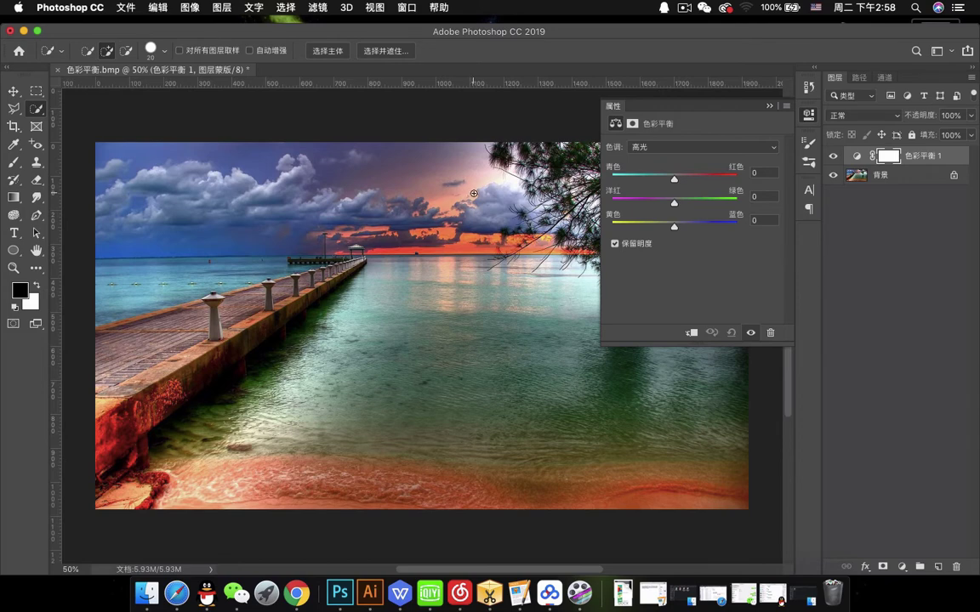
click(647, 147)
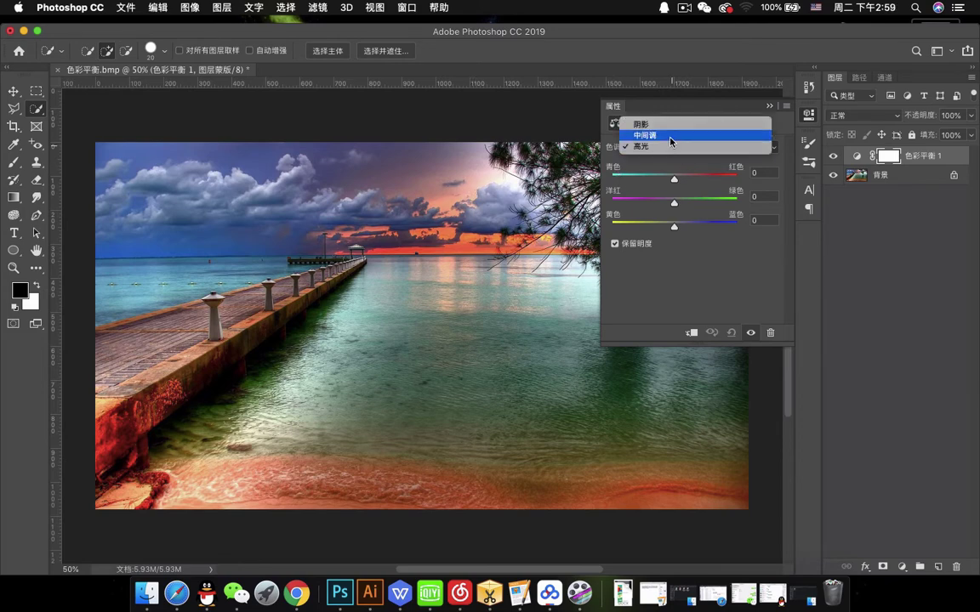
click(671, 138)
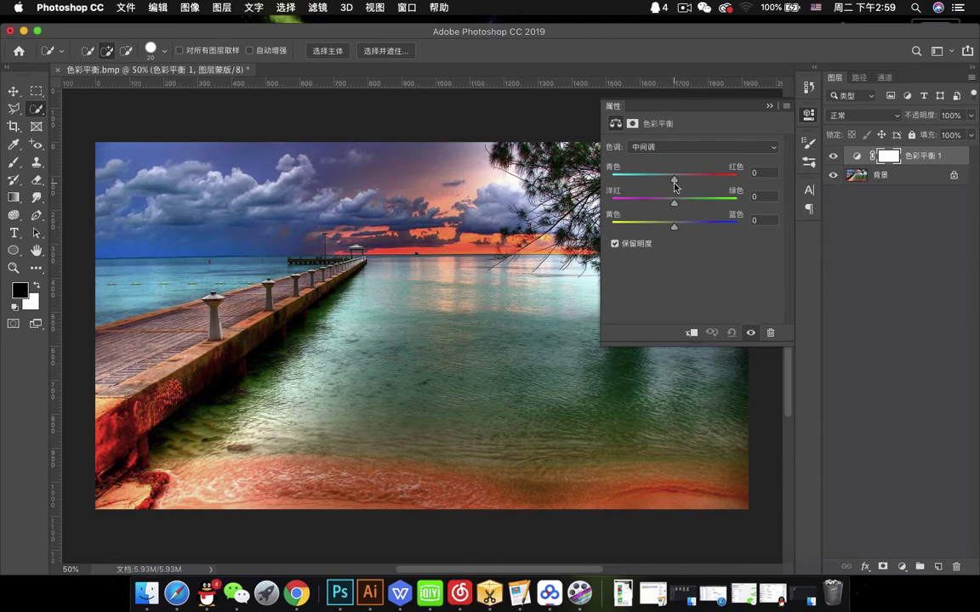
- Try the midtones at Cyan–Red +78 and Magenta–Green -66, returning Magenta–Green to -1
drag(674, 184, 698, 184)
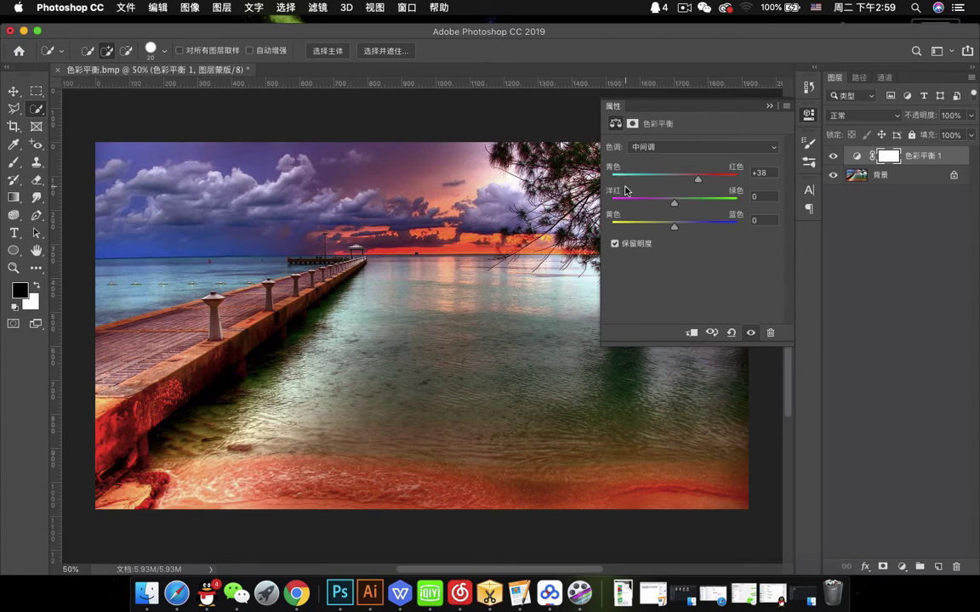
drag(696, 182, 725, 182)
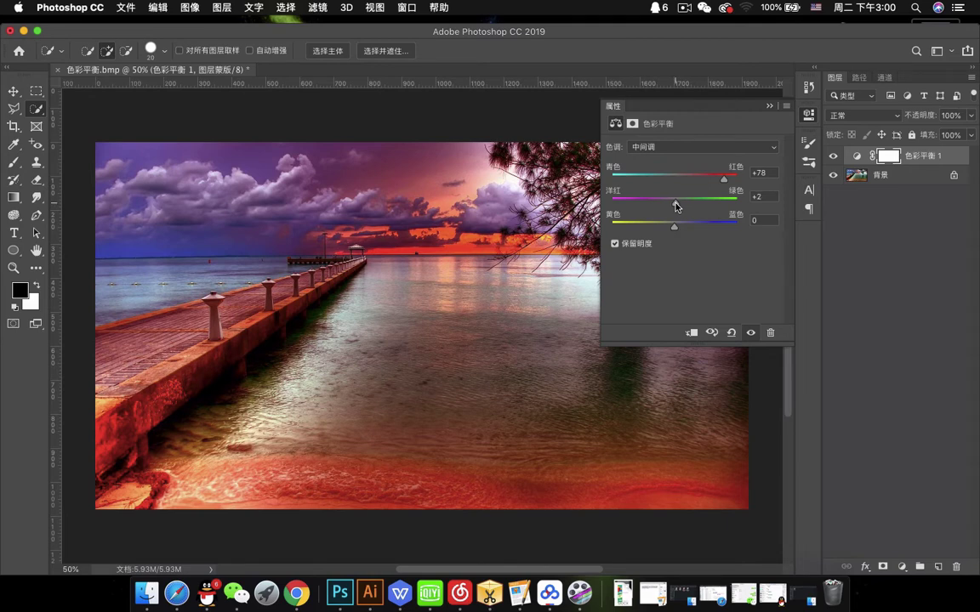
drag(675, 206, 632, 209)
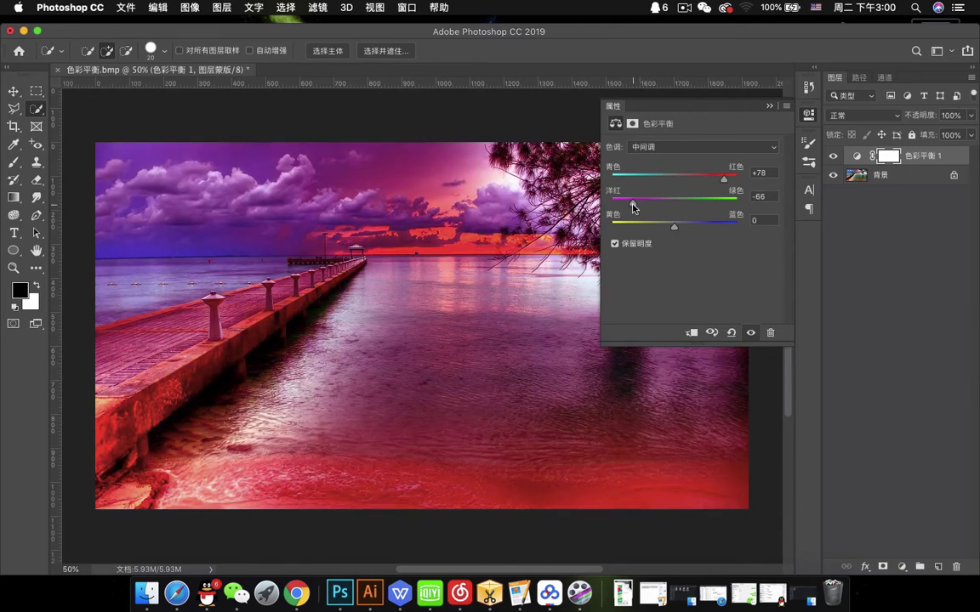
drag(633, 208, 673, 206)
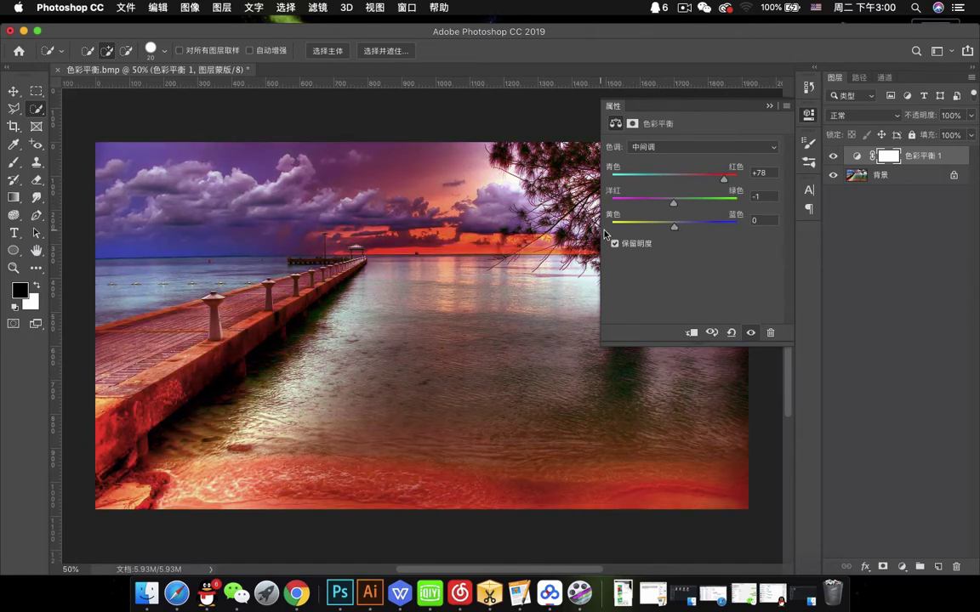
- Try the midtones at Yellow–Blue +100 and Cyan–Red -86, returning them to -2 and 0
drag(674, 230, 764, 232)
drag(724, 178, 737, 188)
click(682, 179)
drag(682, 183, 620, 186)
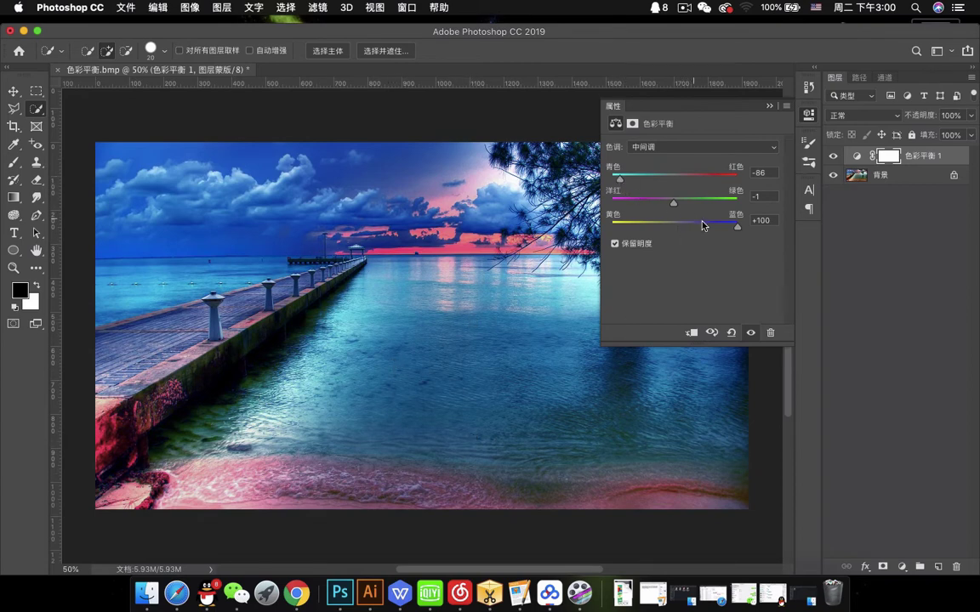
drag(737, 226, 673, 228)
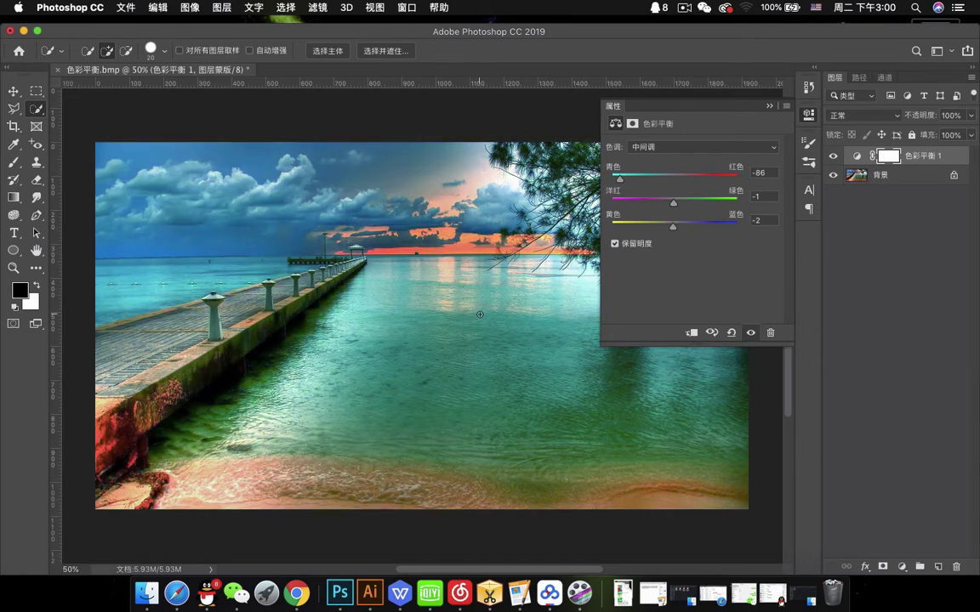
drag(619, 179, 674, 180)
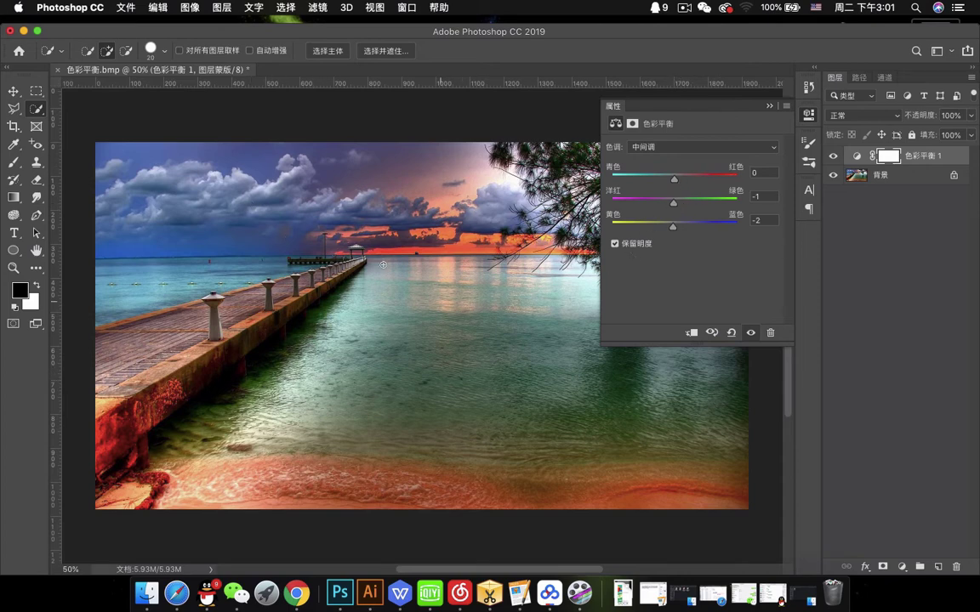
- Set the midtones' Yellow–Blue value to +73 and collapse the adjustment's properties
scroll(451, 285, right, 3)
scroll(450, 285, down, 2)
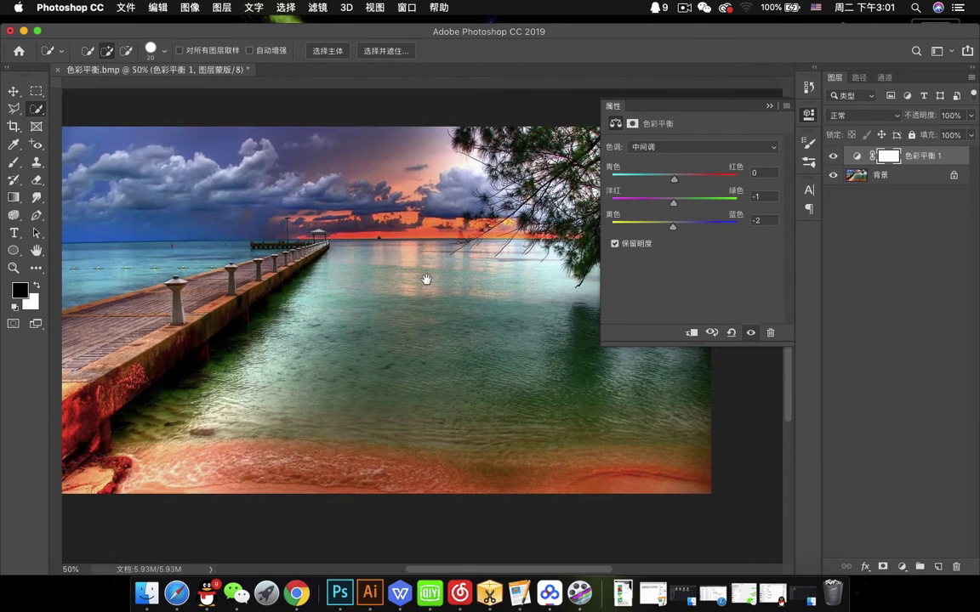
scroll(426, 278, down, 2)
scroll(437, 271, left, 2)
key(super+r)
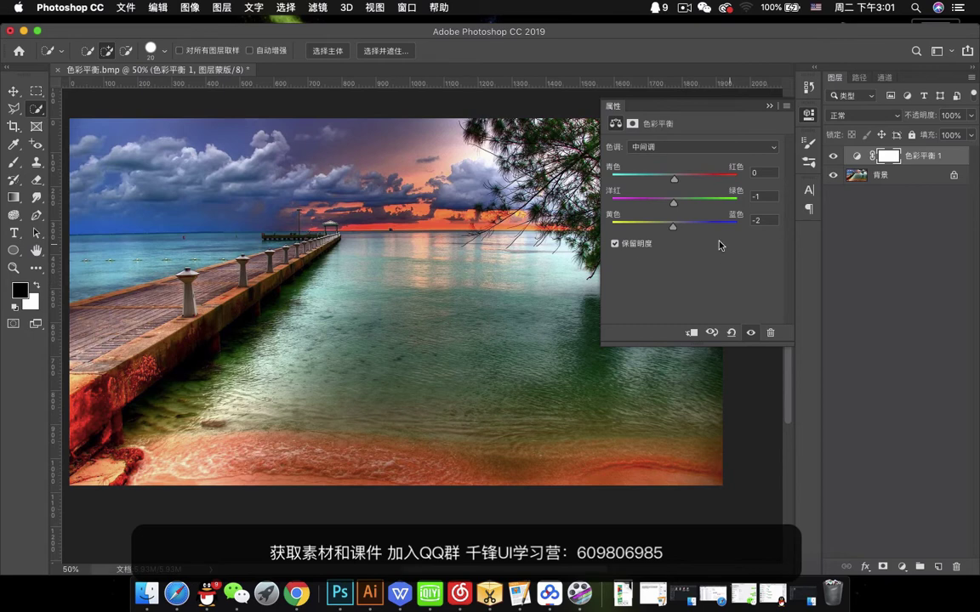
drag(674, 226, 720, 226)
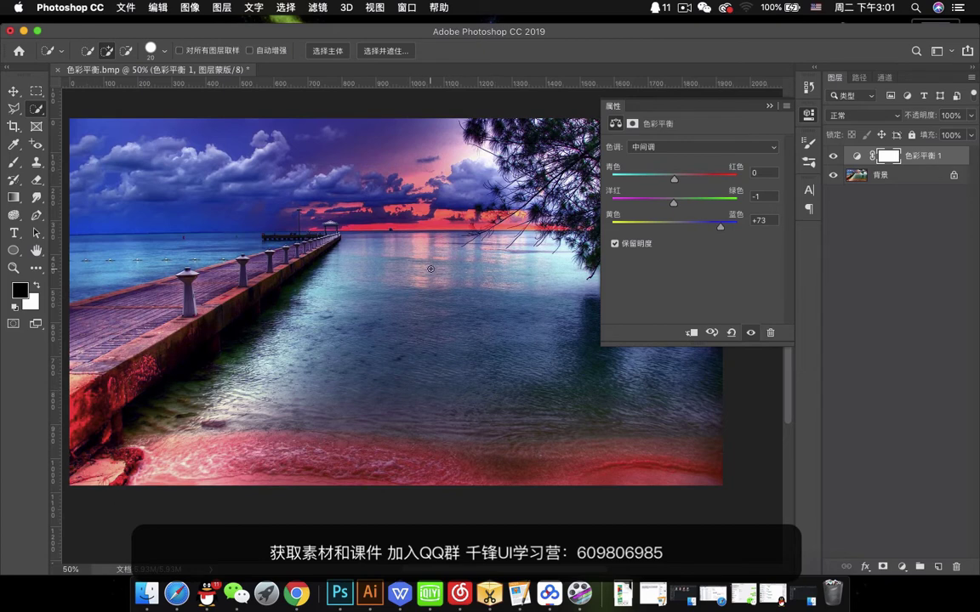
click(771, 106)
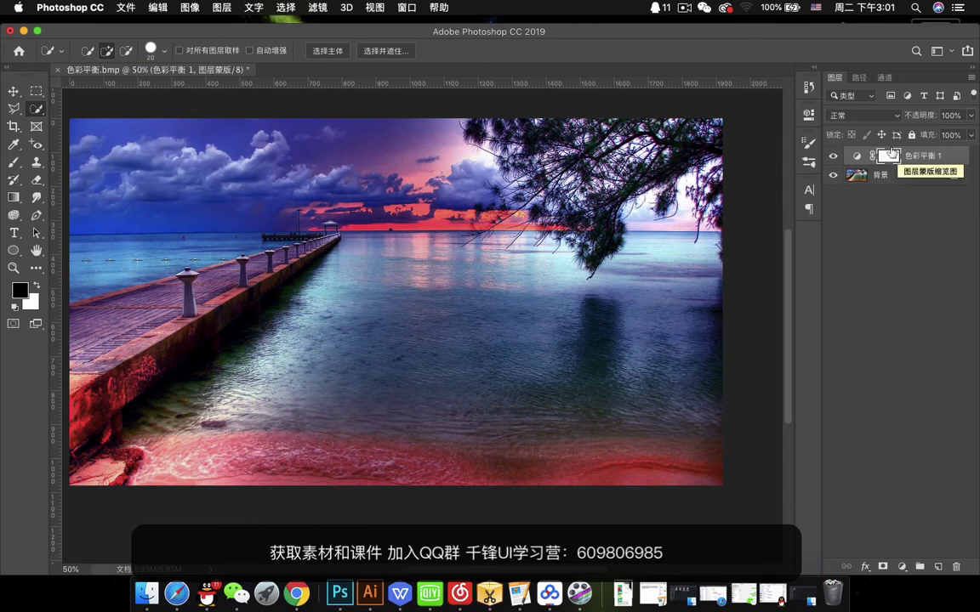
- Paint black on the Color Balance layer mask with a soft 300 px brush across the whole sky and the tree
click(13, 161)
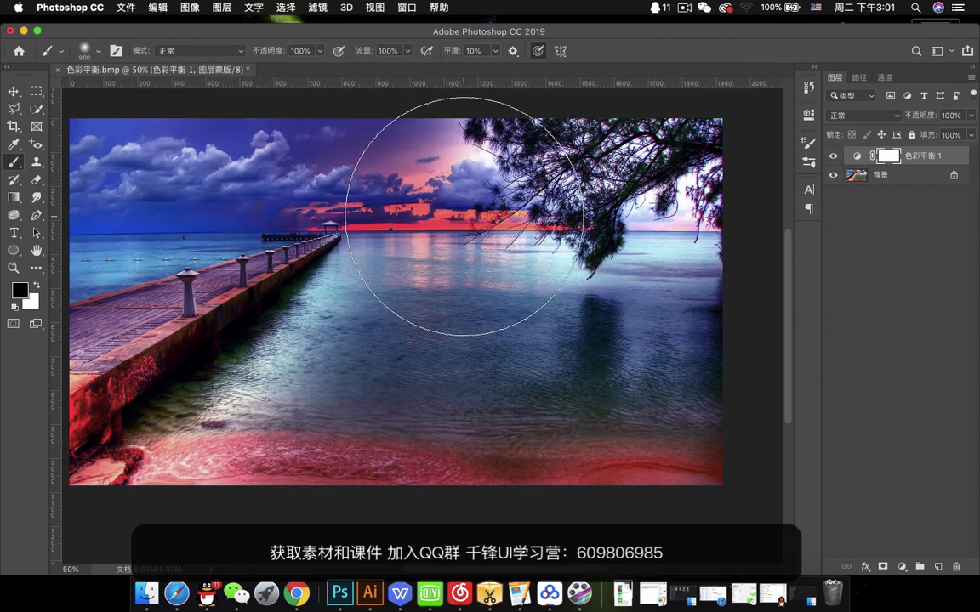
key(super+r)
scroll(415, 142, down, 2)
drag(465, 234, 479, 288)
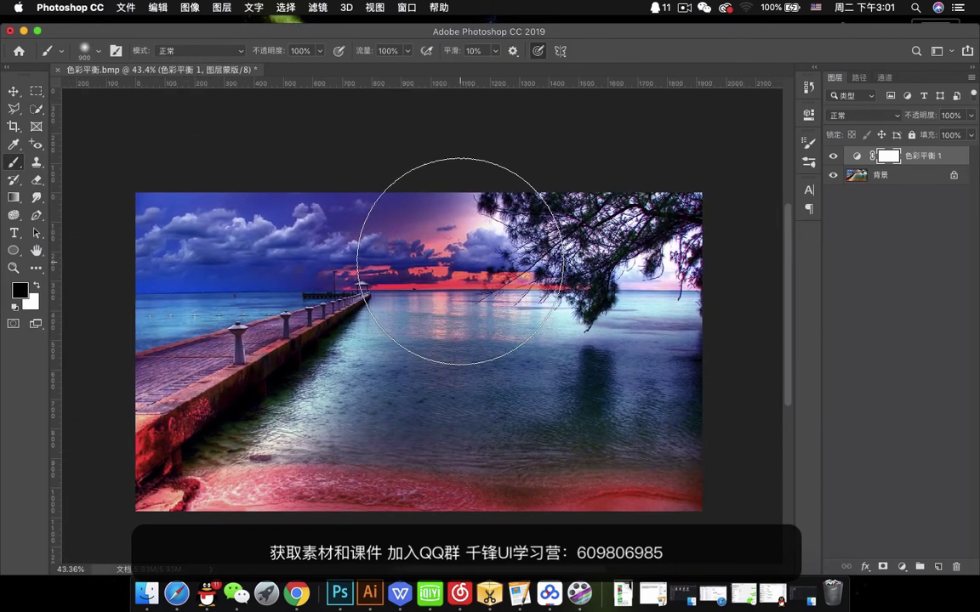
key(bracketleft)
key(bracketleft)
key(bracketleft)
key(bracketleft)
key(bracketleft)
key(bracketleft)
key(bracketleft)
key(bracketleft)
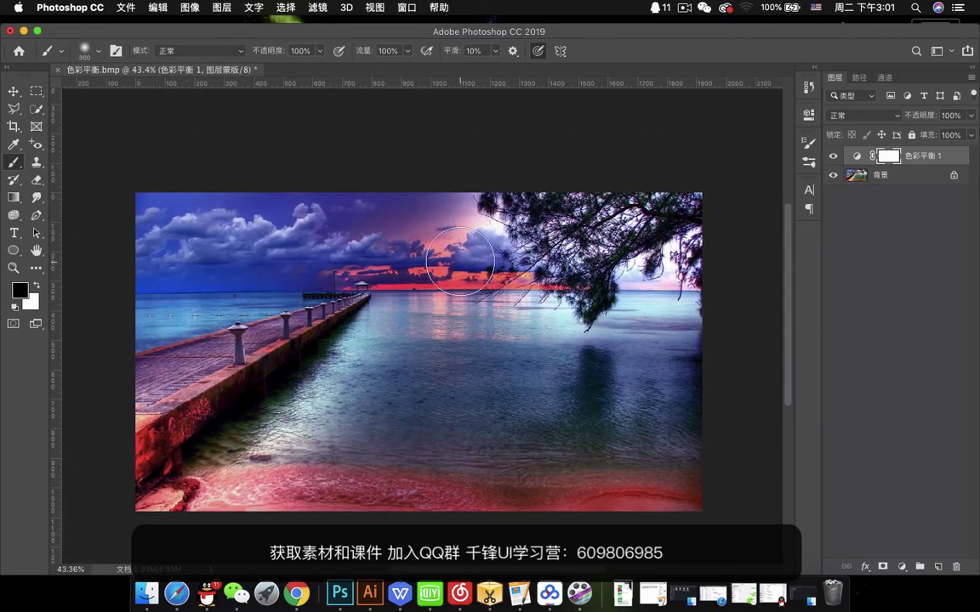
drag(394, 219, 136, 219)
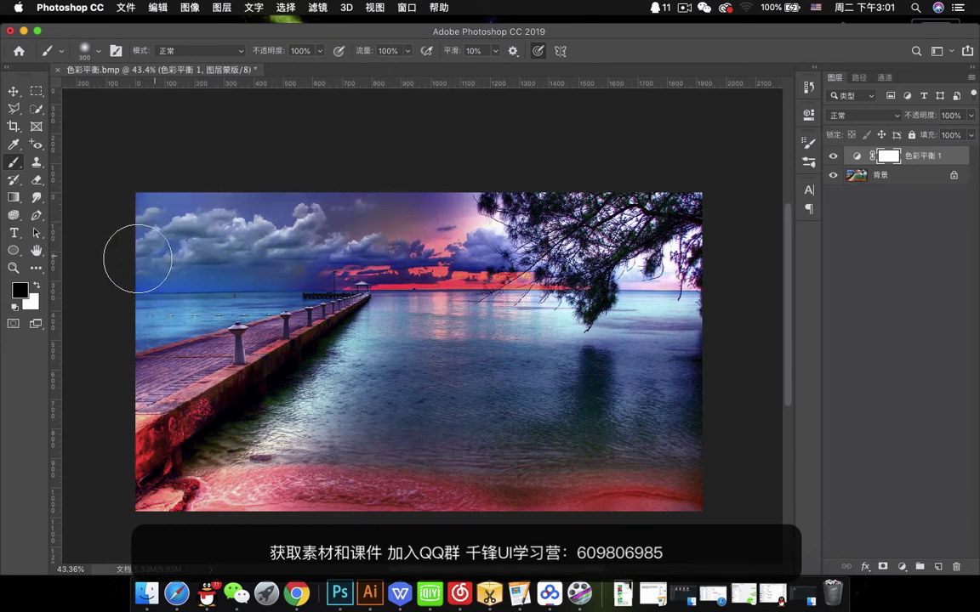
drag(135, 256, 341, 252)
mouse_move(149, 247)
mouse_down()
mouse_move(478, 237)
mouse_move(432, 213)
mouse_move(676, 211)
mouse_move(682, 228)
mouse_move(536, 256)
mouse_move(690, 256)
mouse_up()
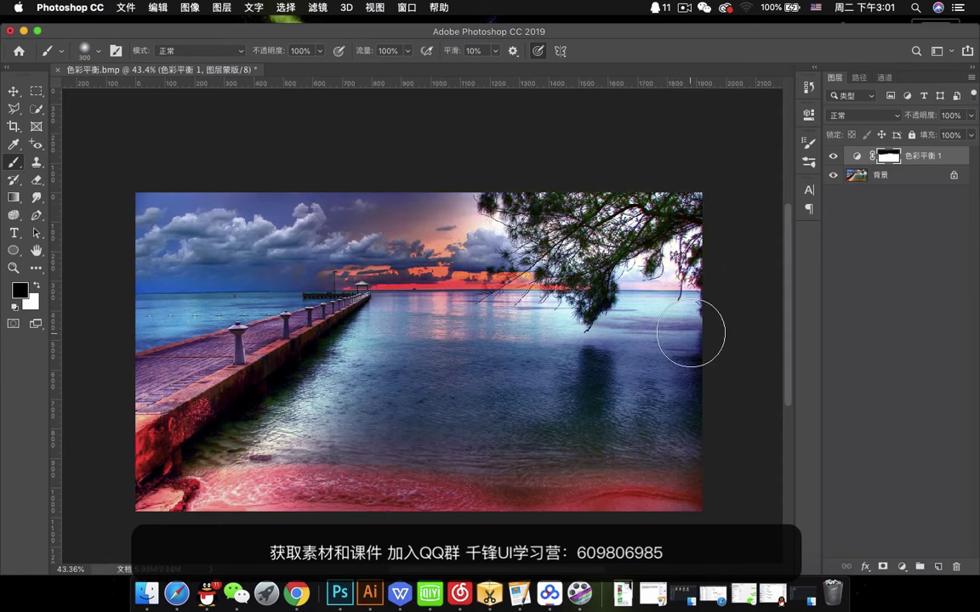
- Hide and show the Color Balance layer repeatedly to compare the masked sky with the original image
click(833, 157)
click(834, 156)
click(834, 157)
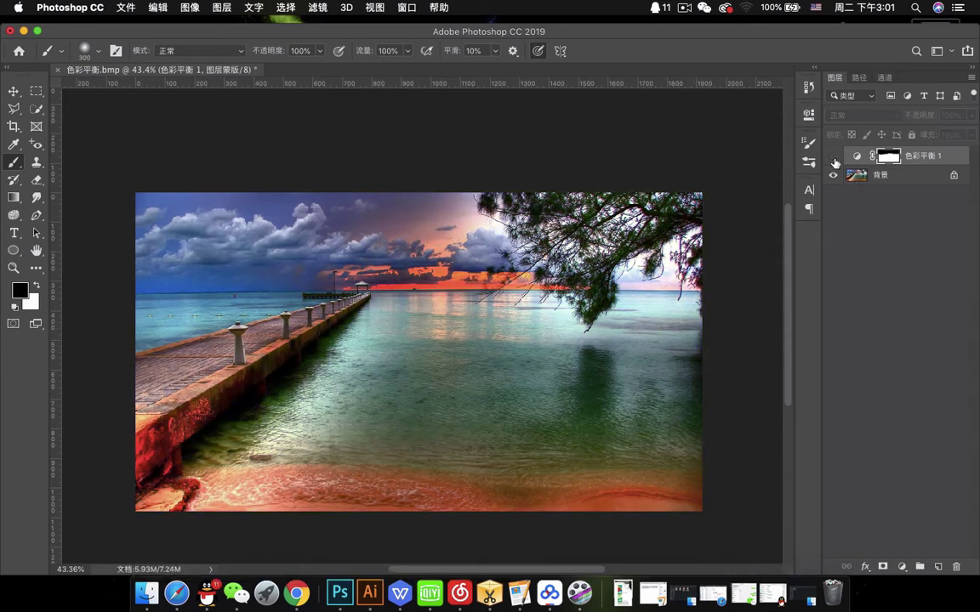
click(833, 156)
click(834, 156)
click(833, 156)
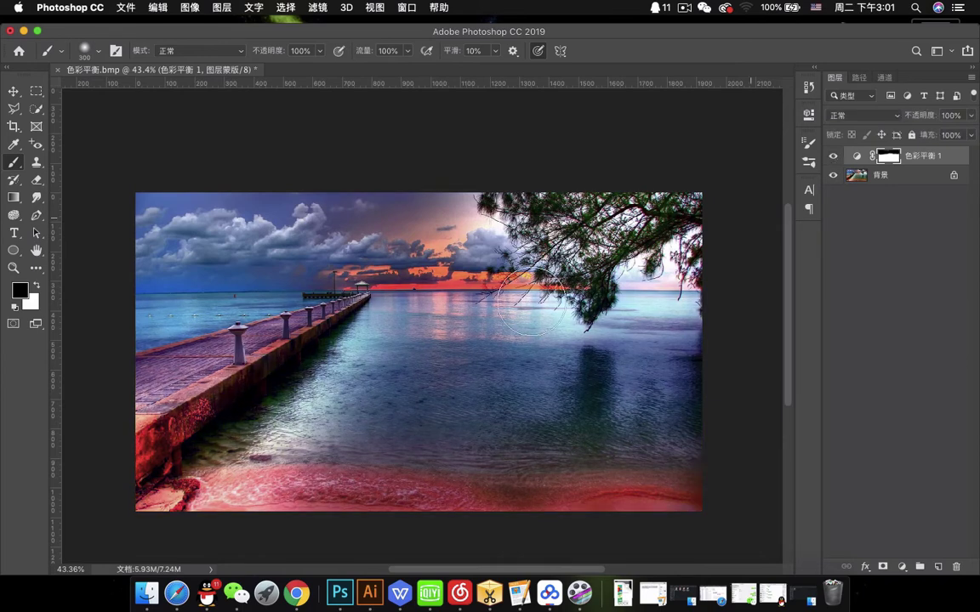
- Paint black on the layer mask along the pier, reducing the brush to about 70 px for its far end
mouse_move(198, 366)
mouse_down()
mouse_move(156, 395)
mouse_move(188, 360)
mouse_move(167, 367)
mouse_move(161, 377)
mouse_move(205, 372)
mouse_move(305, 313)
mouse_move(140, 383)
mouse_up()
key(bracketleft)
key(bracketleft)
key(bracketleft)
key(bracketleft)
key(bracketleft)
key(bracketleft)
key(bracketleft)
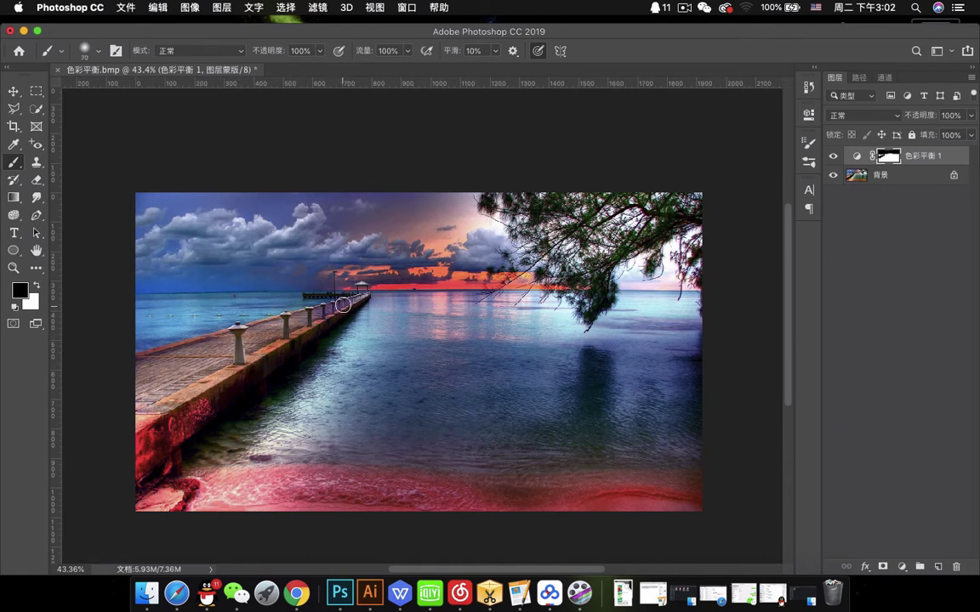
drag(358, 297, 323, 313)
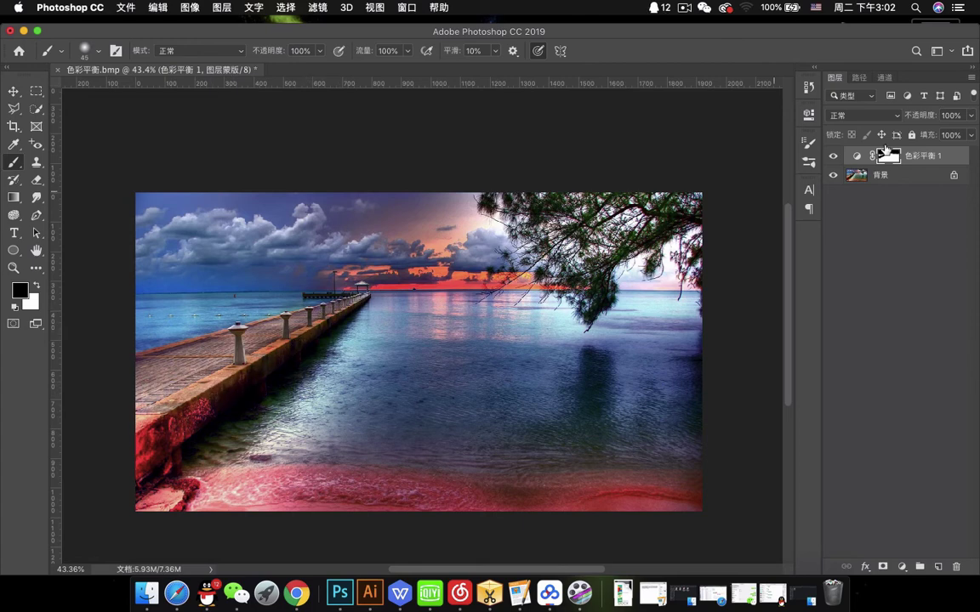
- Toggle the Color Balance layer's visibility to check the pier and water against the original
click(833, 157)
click(833, 156)
click(833, 157)
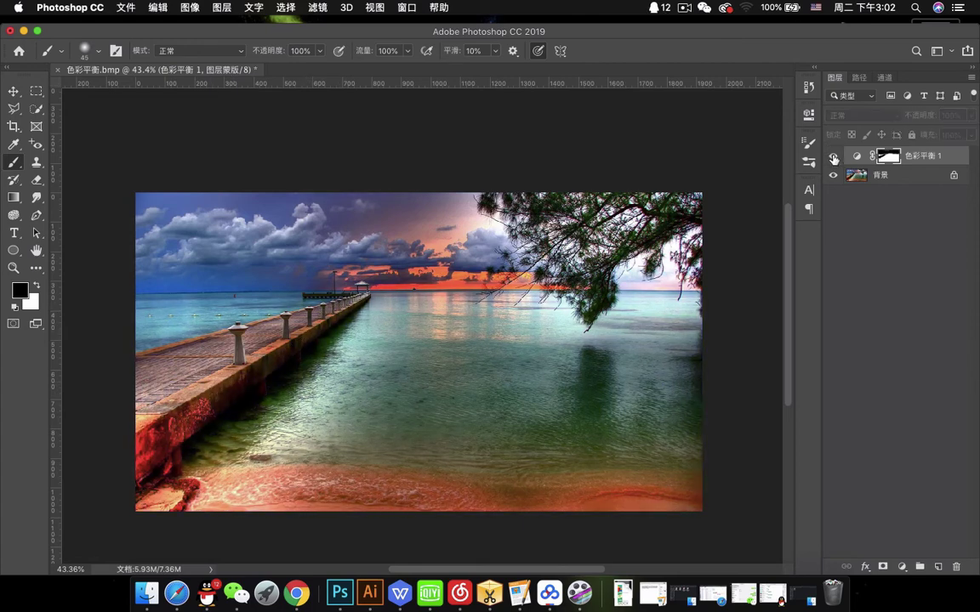
click(833, 156)
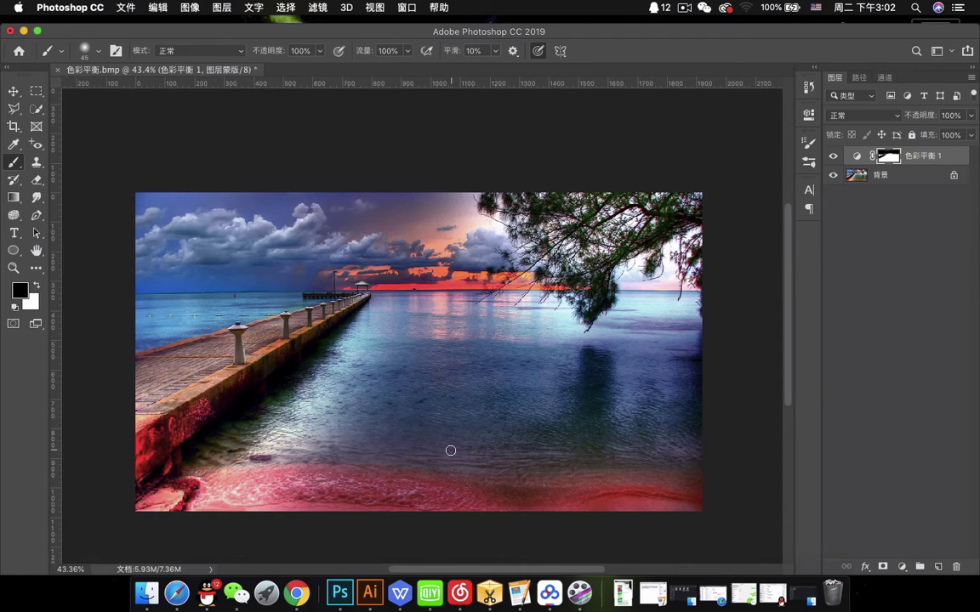
- Add a second Color Balance adjustment layer above the first and set its midtone Magenta–Green value to -58
scroll(450, 451, up, 3)
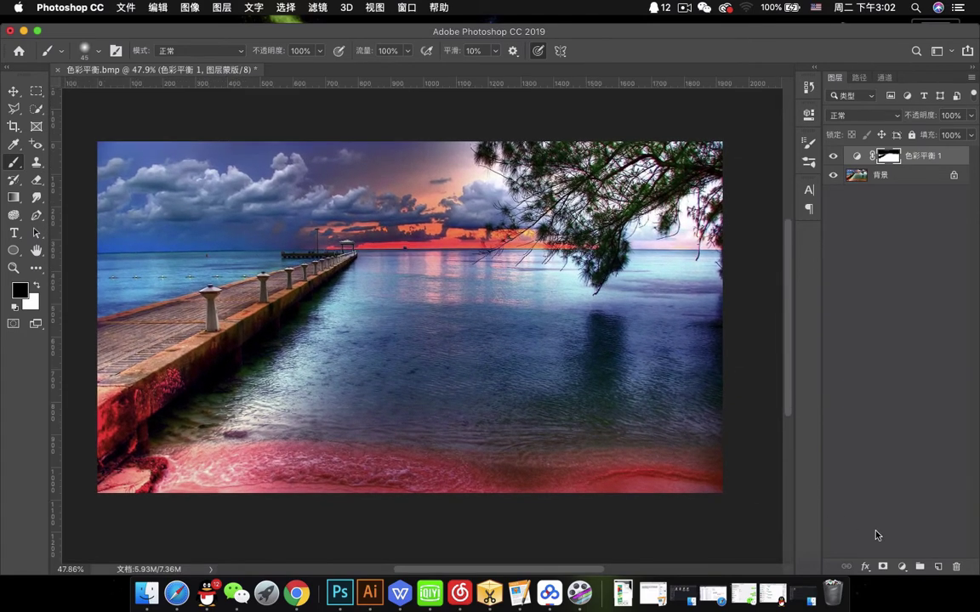
click(902, 566)
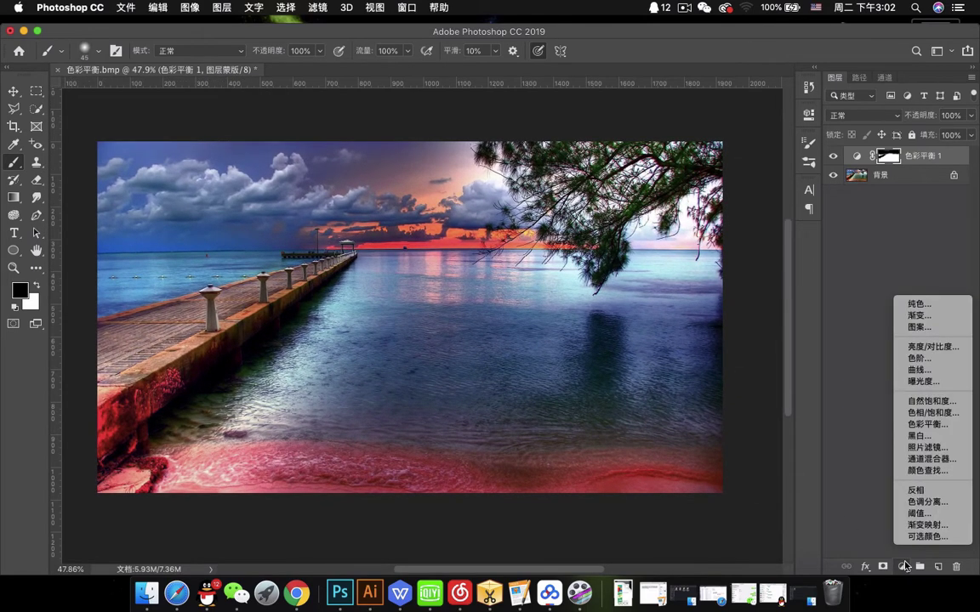
click(929, 424)
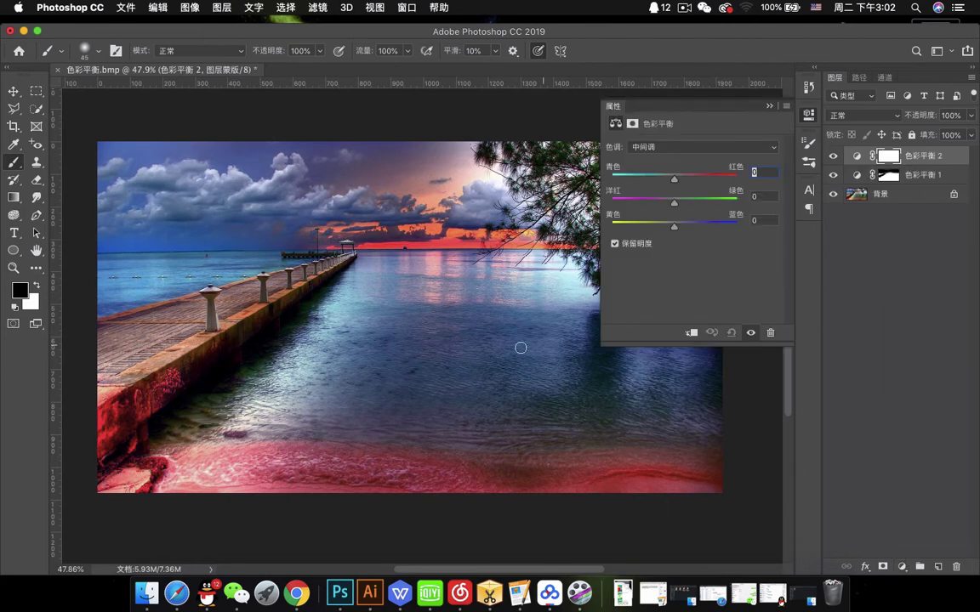
drag(465, 305, 444, 283)
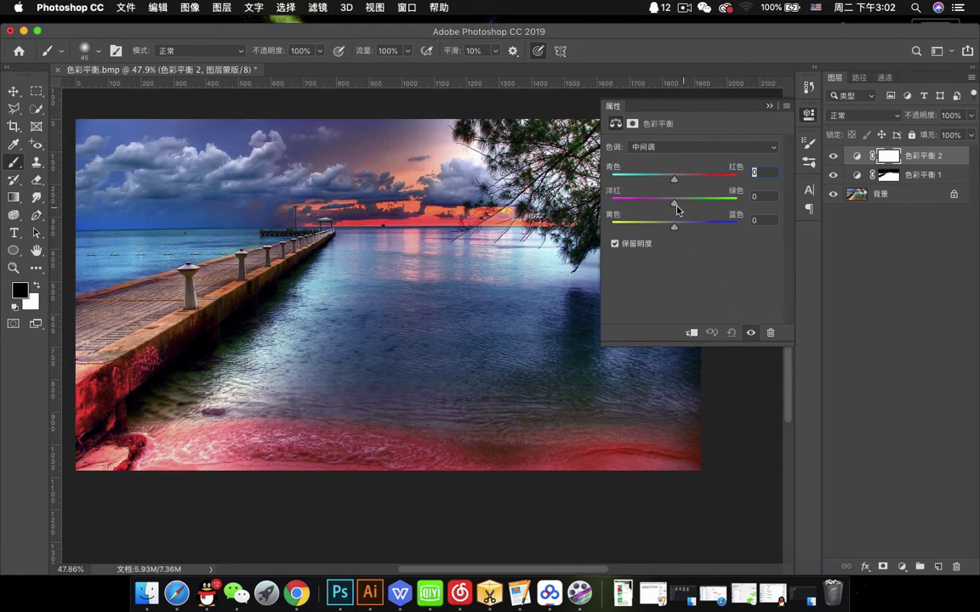
drag(675, 205, 638, 203)
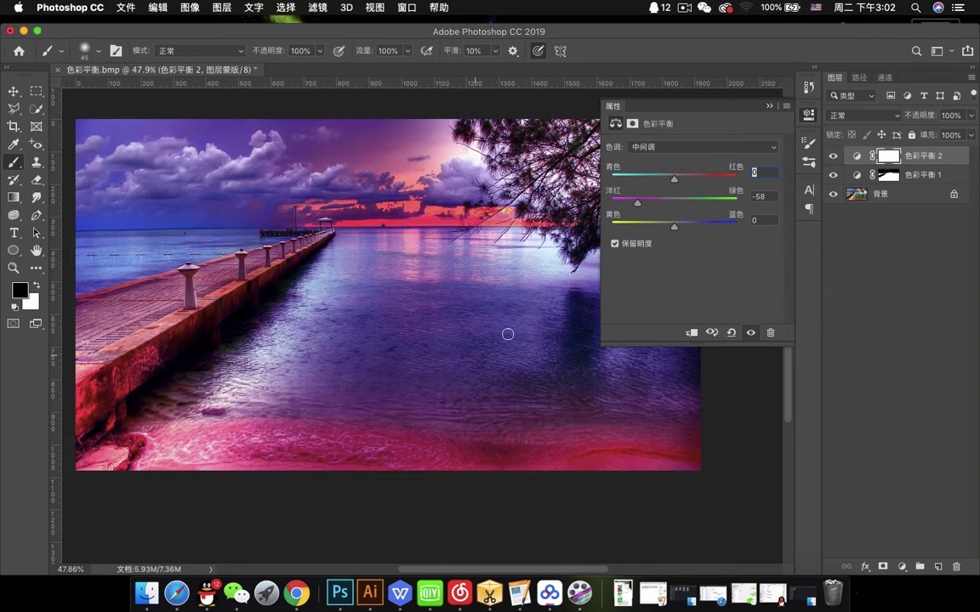
- Paint black on the second Color Balance layer's mask over the water and pier with a brush enlarged to 300 px
click(770, 107)
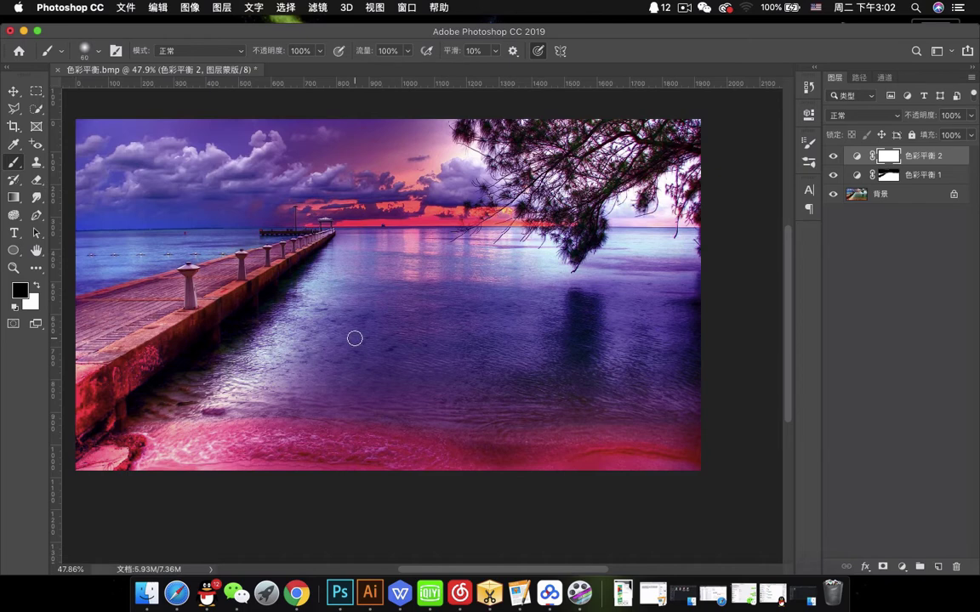
key(bracketright)
key(bracketright)
key(bracketright)
key(bracketright)
key(bracketright)
key(bracketright)
key(bracketright)
key(bracketright)
key(bracketright)
key(bracketright)
mouse_move(359, 272)
mouse_down()
mouse_move(568, 245)
mouse_move(625, 260)
mouse_move(247, 306)
mouse_move(235, 344)
mouse_move(527, 294)
mouse_move(323, 271)
mouse_move(222, 272)
mouse_move(96, 336)
mouse_move(94, 281)
mouse_move(93, 315)
mouse_move(260, 252)
mouse_move(110, 255)
mouse_move(306, 267)
mouse_up()
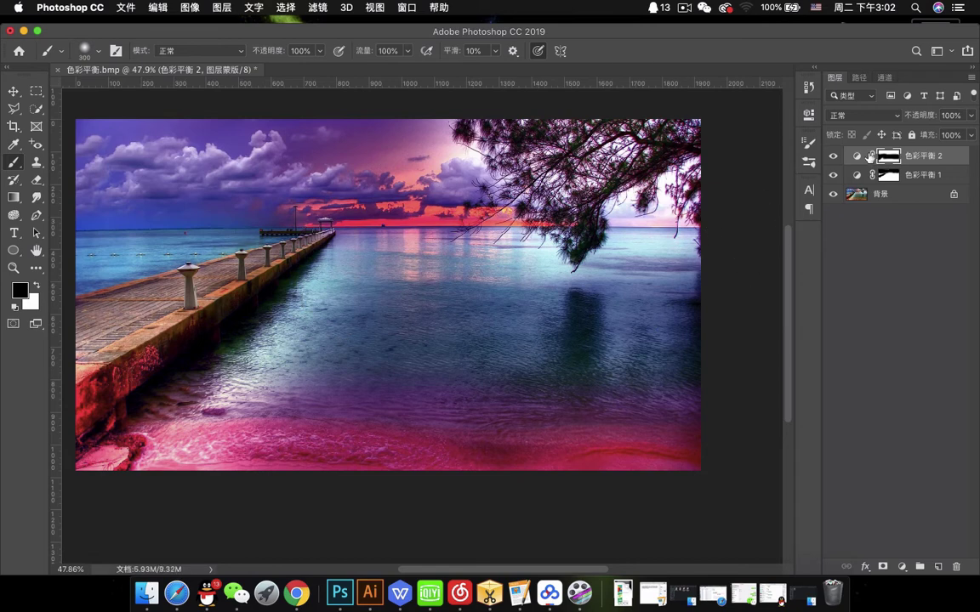
- Toggle the second Color Balance layer's visibility to compare its effect on the sky and beach
click(833, 156)
click(833, 157)
click(834, 157)
click(833, 157)
scroll(573, 247, down, 1)
scroll(451, 324, left, 2)
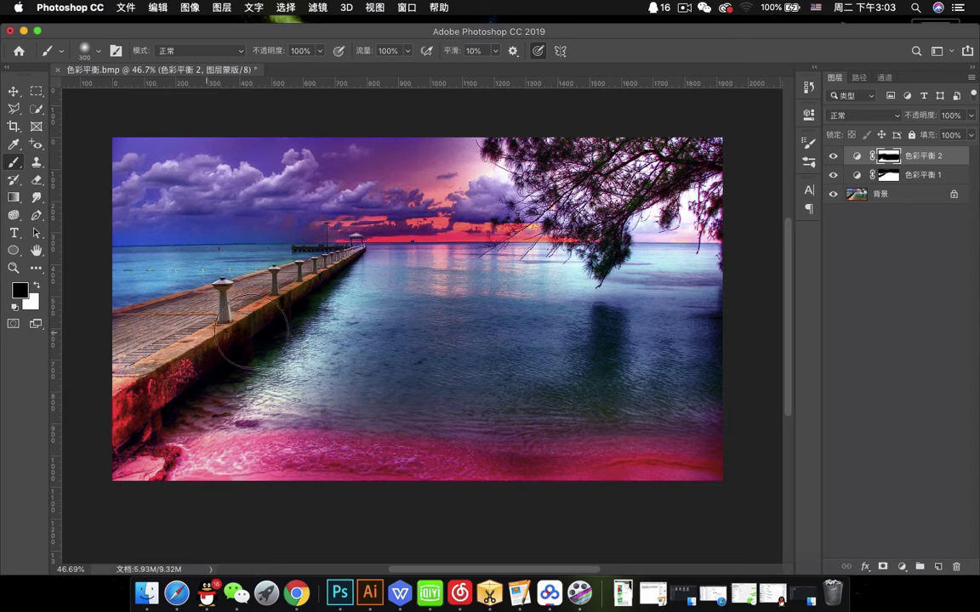
- Add a third Color Balance adjustment layer above the others and shift its midtones toward red and blue
click(901, 566)
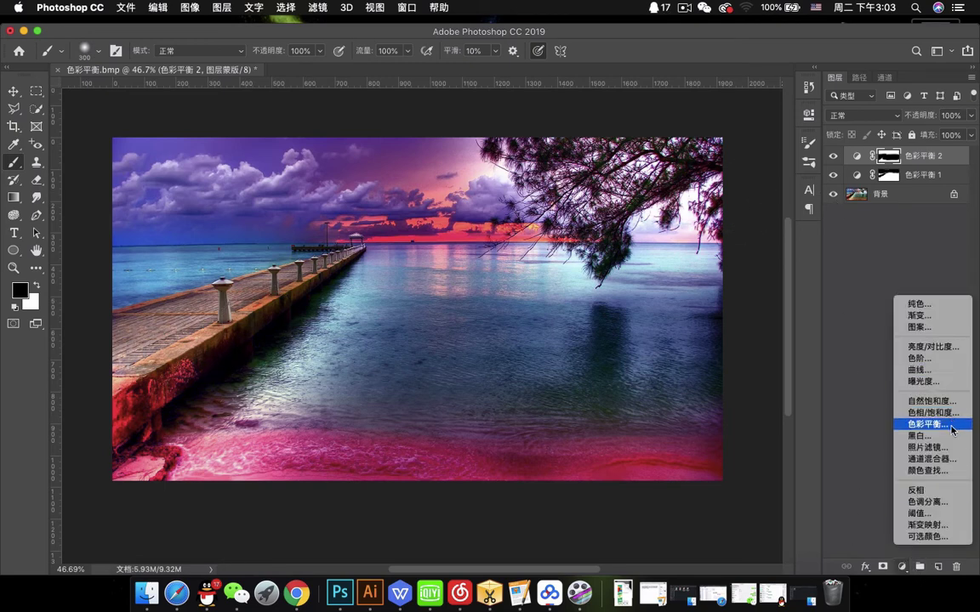
click(935, 424)
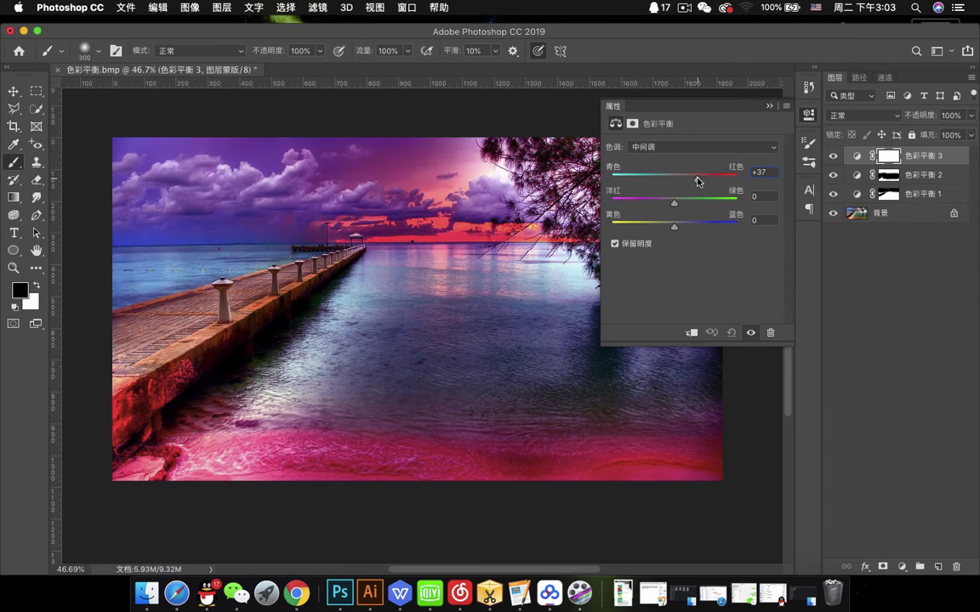
drag(700, 181, 706, 181)
drag(687, 231, 698, 232)
click(773, 107)
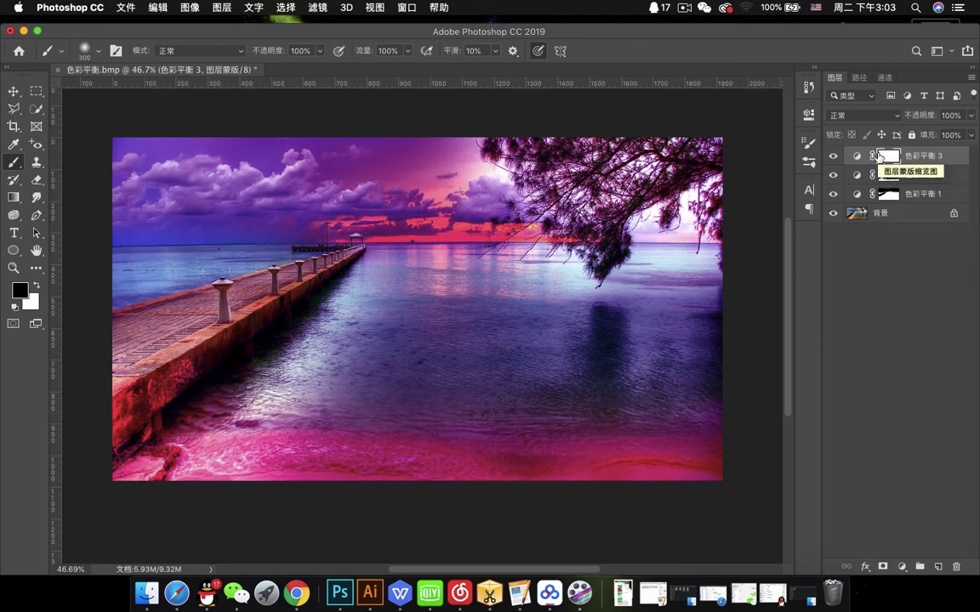
- Invert the third layer's mask to black and paint white along the pier, using a 125 px brush reduced to 45 px
key(super+i)
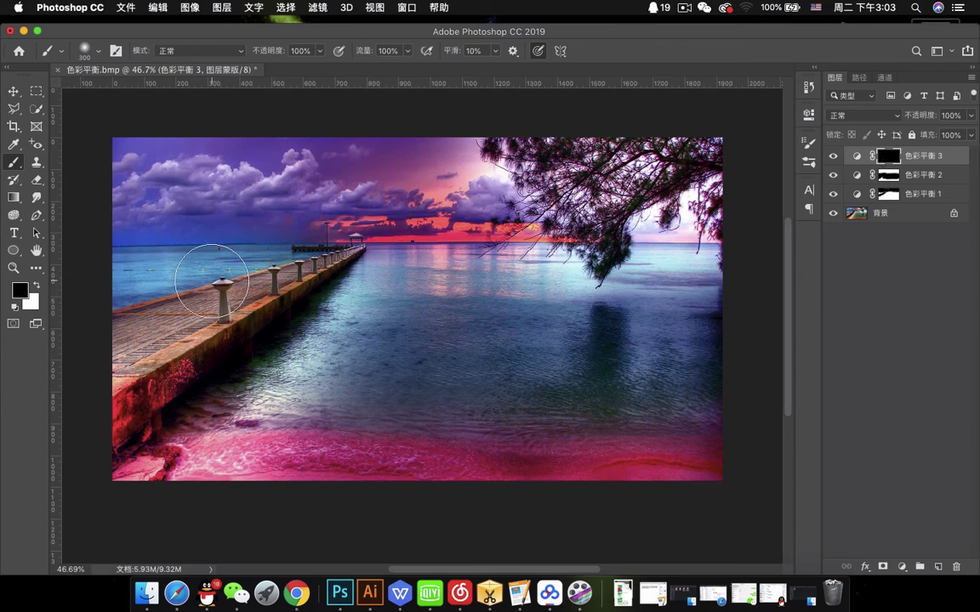
key(bracketleft)
key(bracketleft)
key(bracketleft)
key(bracketleft)
key(bracketleft)
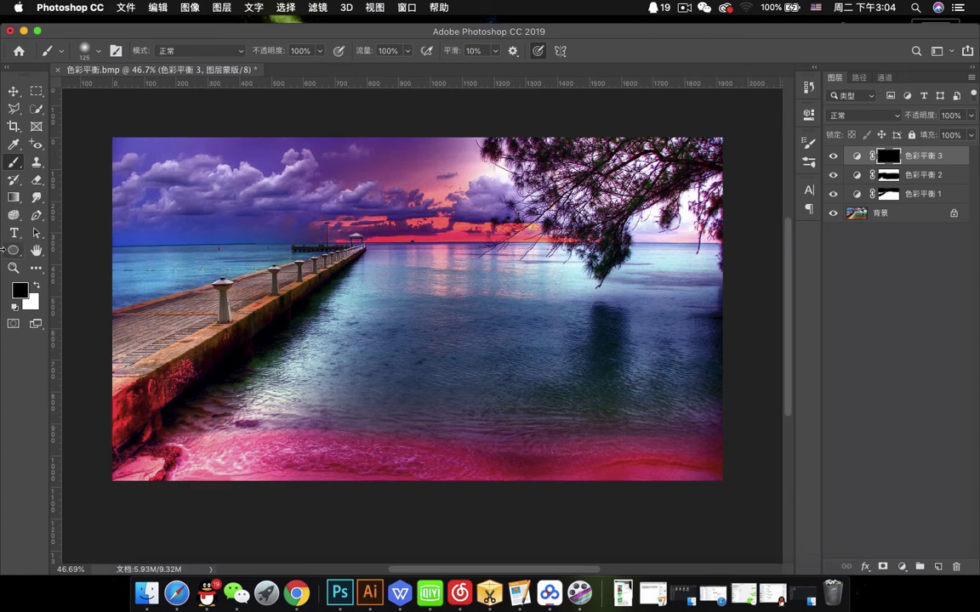
click(36, 286)
mouse_move(134, 382)
mouse_down()
mouse_move(157, 327)
mouse_move(112, 327)
mouse_move(210, 302)
mouse_move(156, 377)
mouse_up()
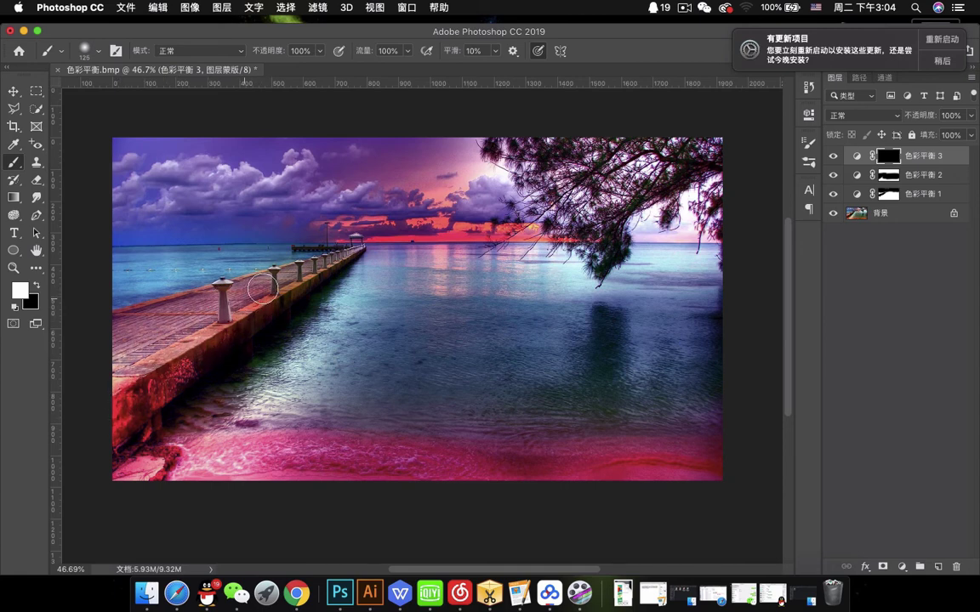
mouse_move(315, 267)
mouse_down()
mouse_move(285, 247)
mouse_move(255, 255)
mouse_move(285, 240)
mouse_move(344, 254)
mouse_up()
scroll(166, 326, down, 1)
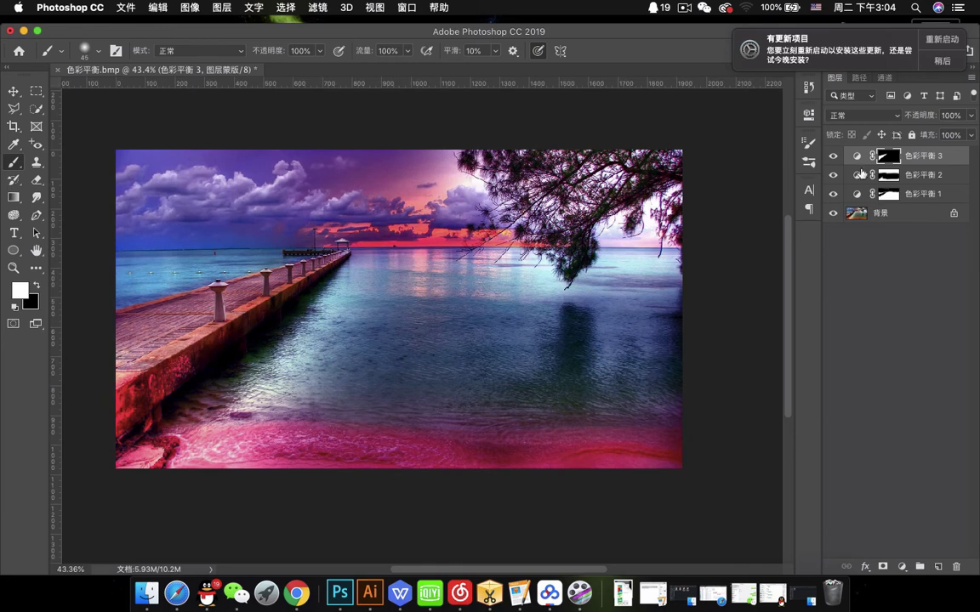
- Hide and show all three Color Balance layers together to compare the recoloured photo with the original
drag(833, 156, 835, 197)
click(835, 196)
click(833, 197)
click(832, 199)
click(833, 197)
drag(833, 157, 835, 189)
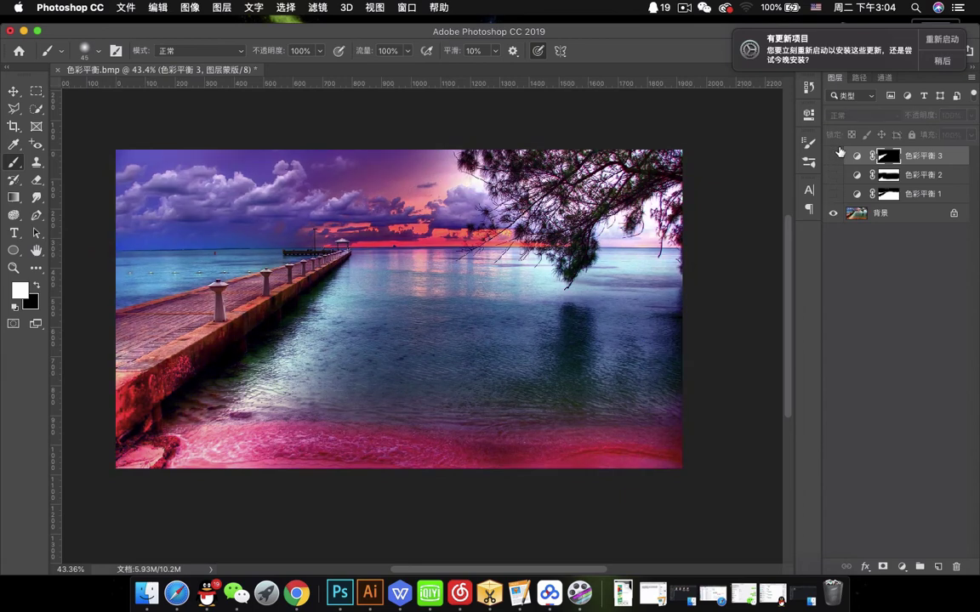
click(835, 194)
click(835, 194)
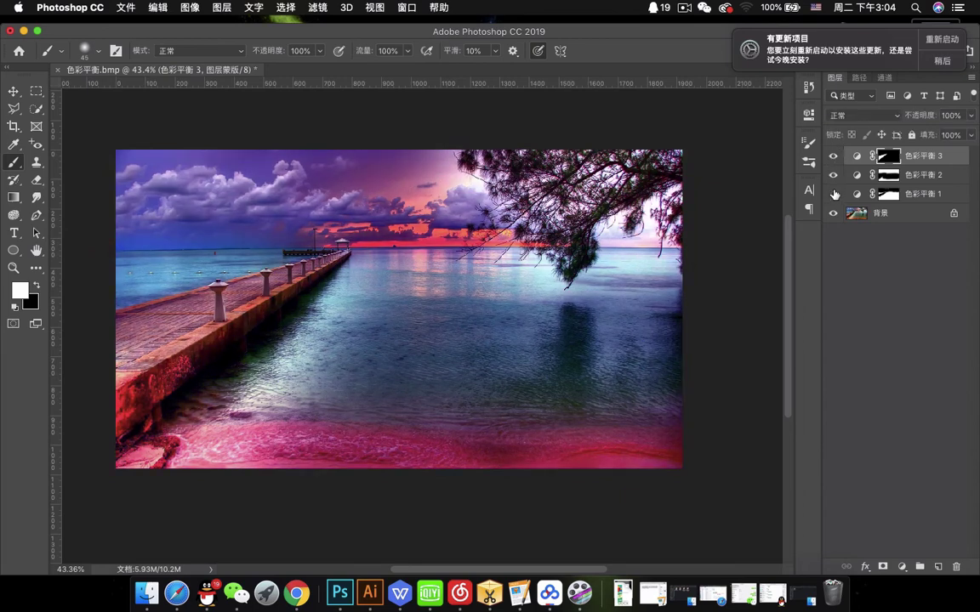
- Toggle the lowest Color Balance layer's visibility on its own and review its midtone settings
click(834, 194)
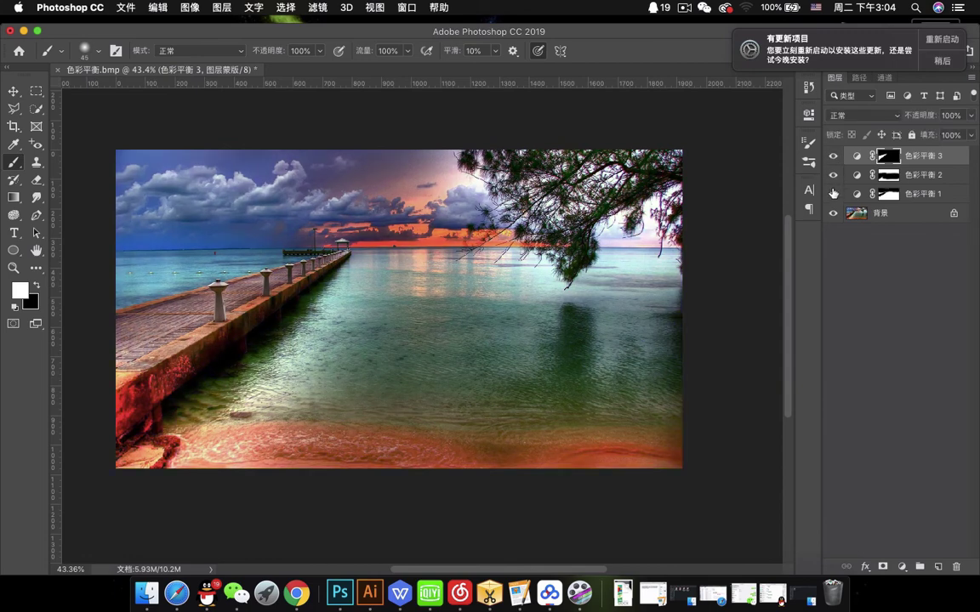
click(835, 194)
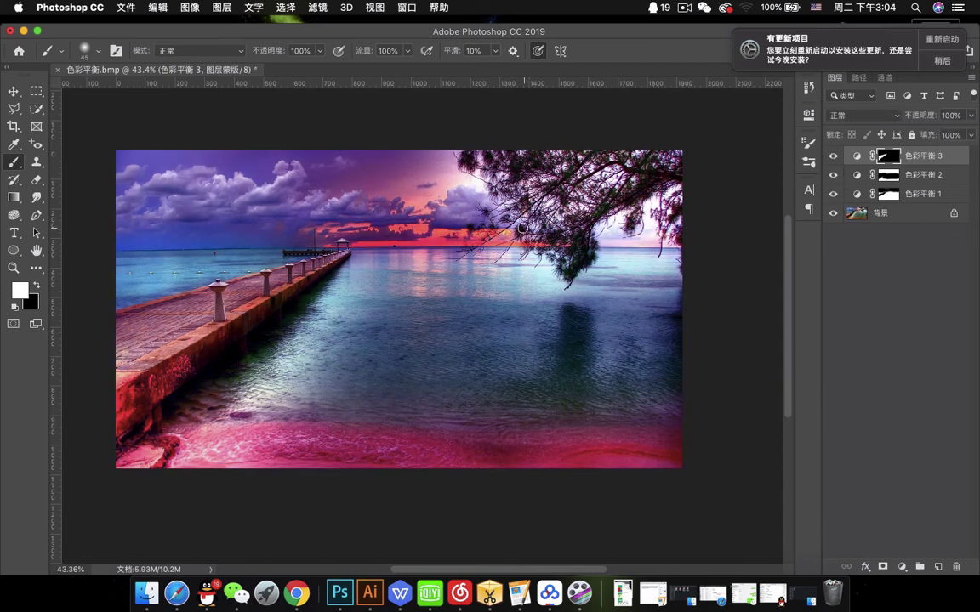
double_click(856, 194)
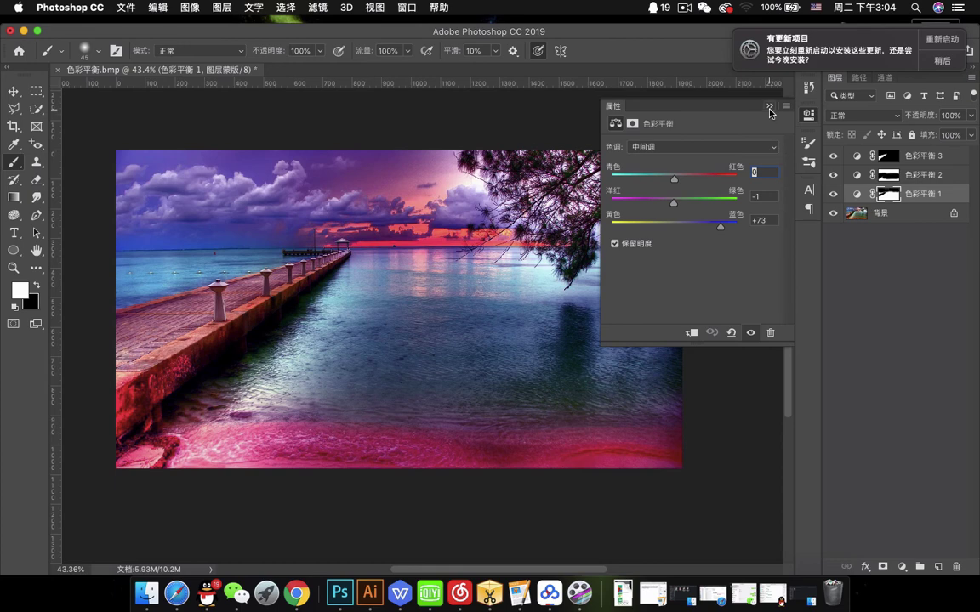
click(770, 108)
- Postpone the system update notification with the option to be reminded tomorrow (明天提醒我)
click(944, 61)
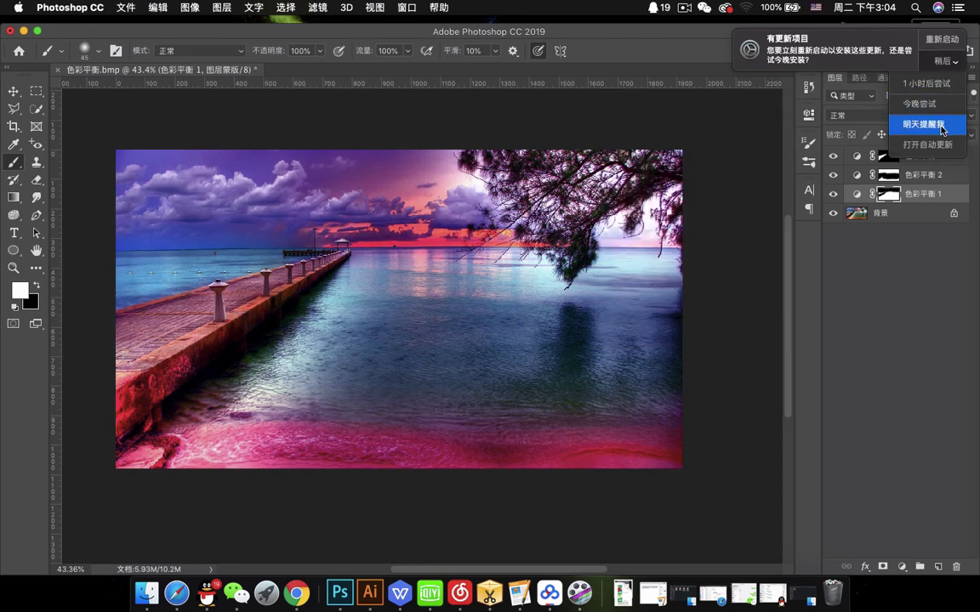
click(942, 128)
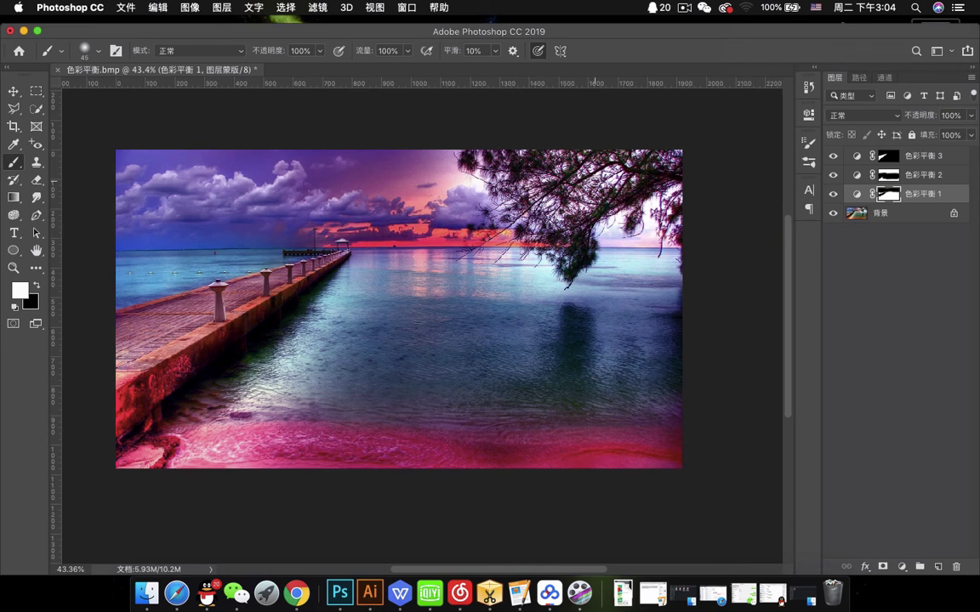